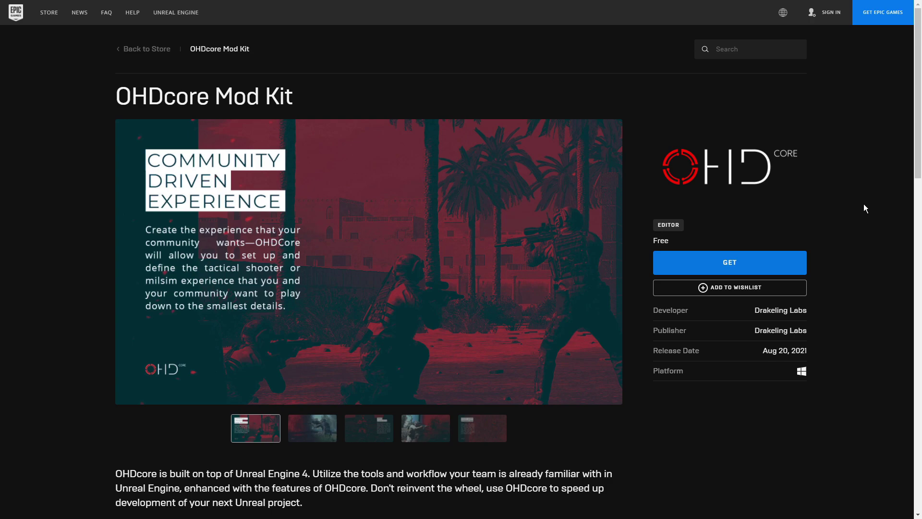
Step: Review the OHDcore Mod Kit store page, covering its description, Windows specifications and all preview images
scroll(863, 208, down, 3)
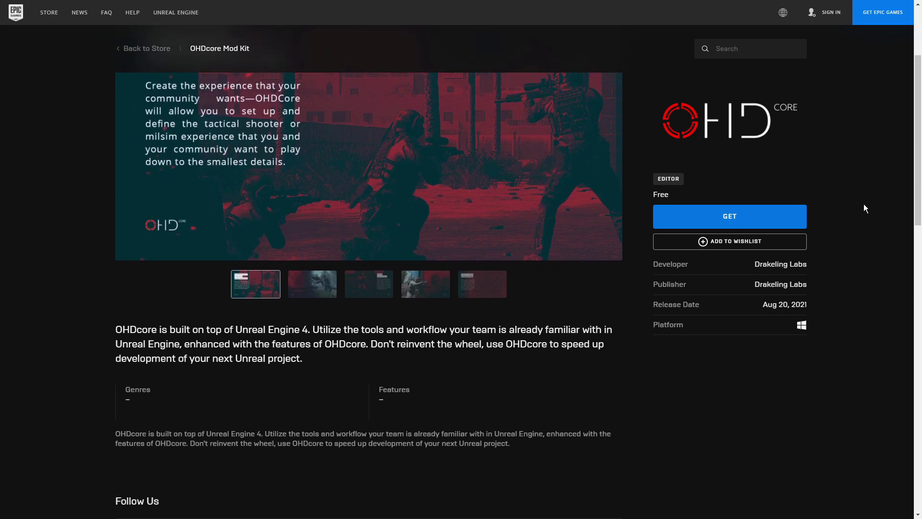
scroll(864, 204, down, 5)
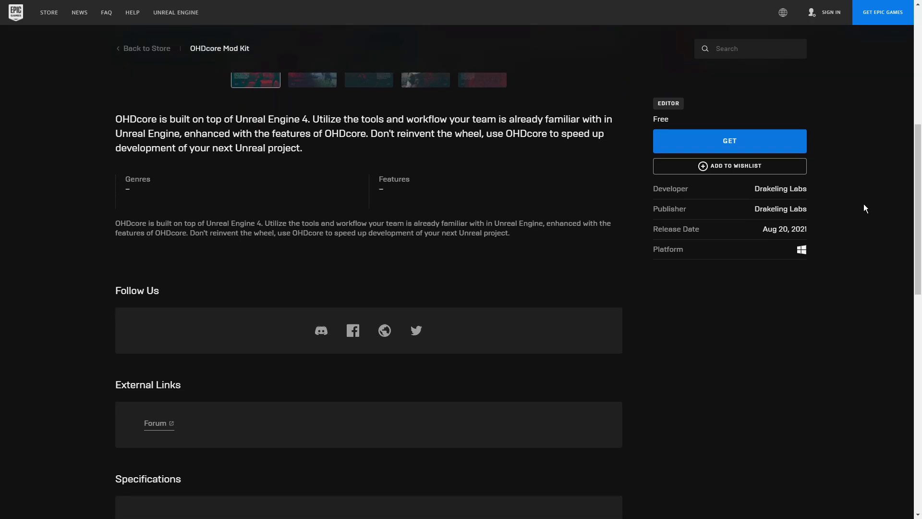
scroll(864, 208, down, 7)
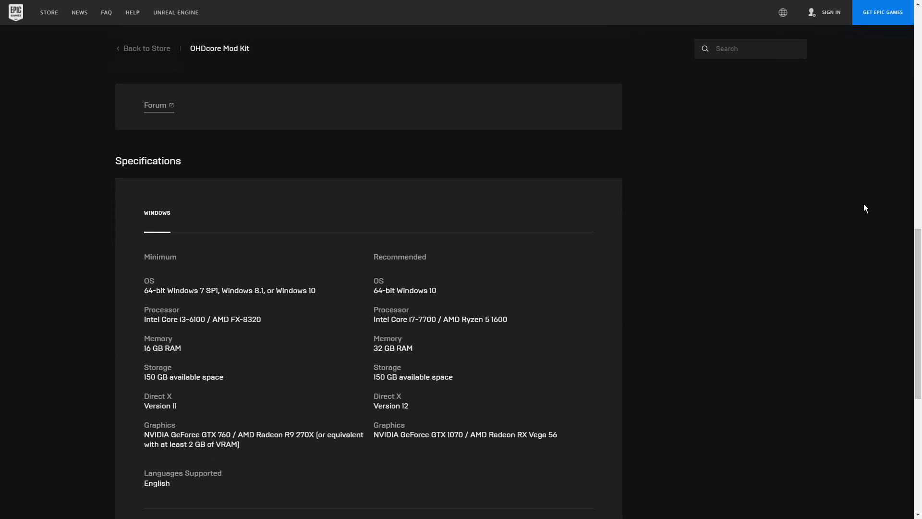
scroll(864, 208, down, 2)
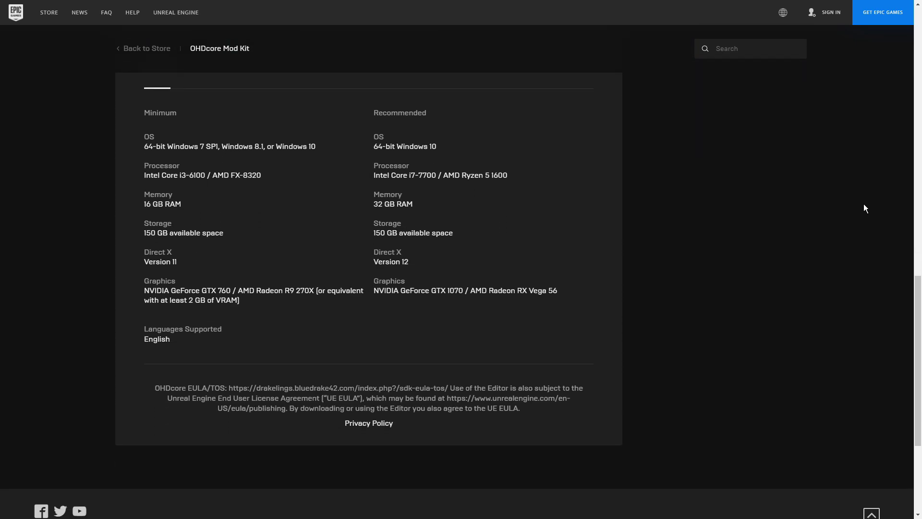
scroll(864, 208, up, 14)
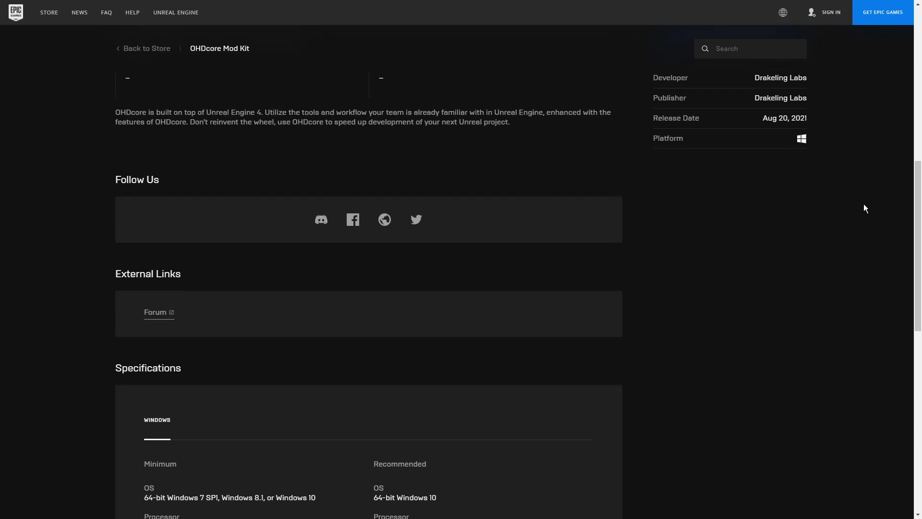
scroll(864, 208, up, 1)
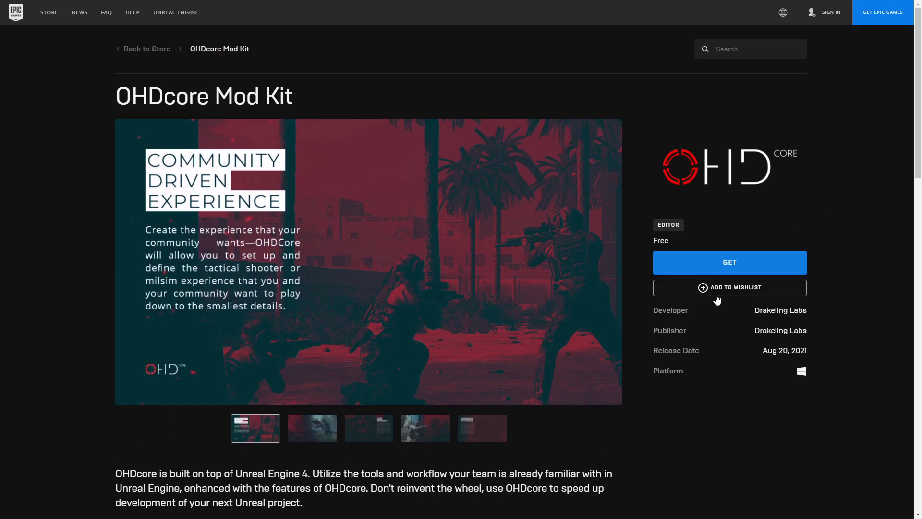
click(321, 433)
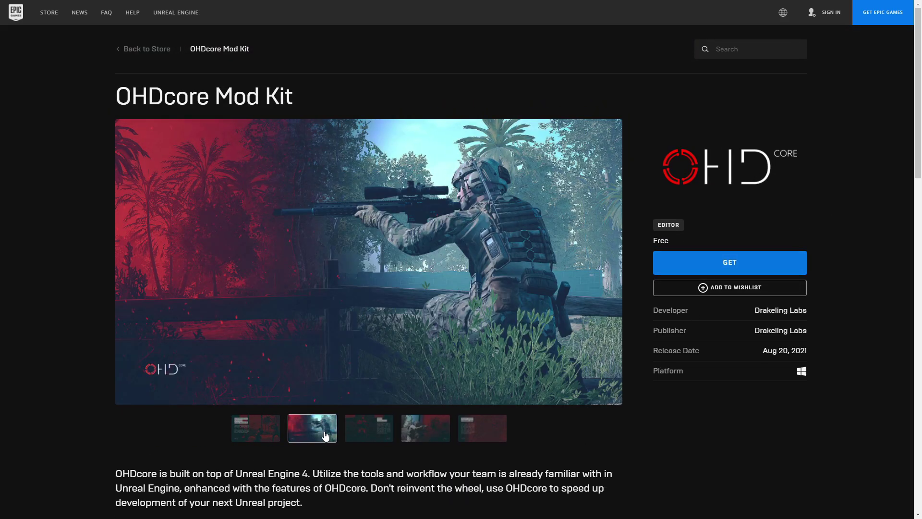
click(386, 432)
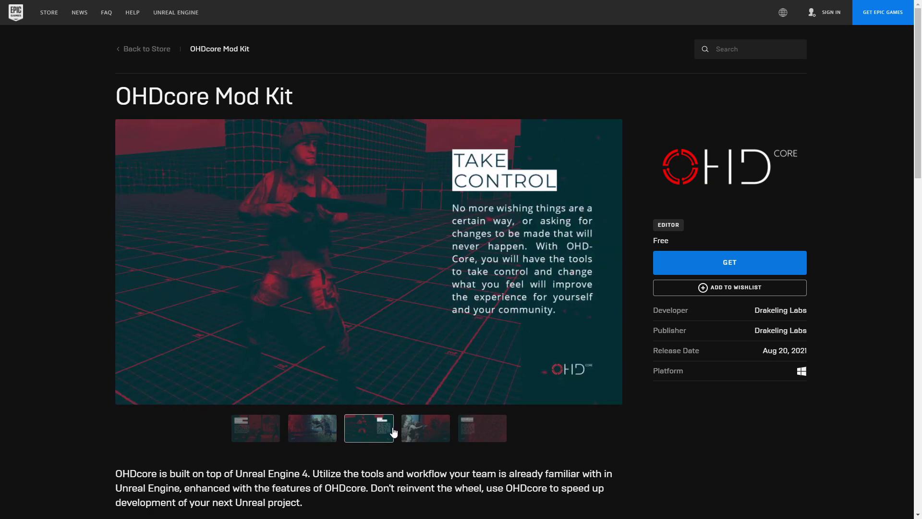
click(421, 433)
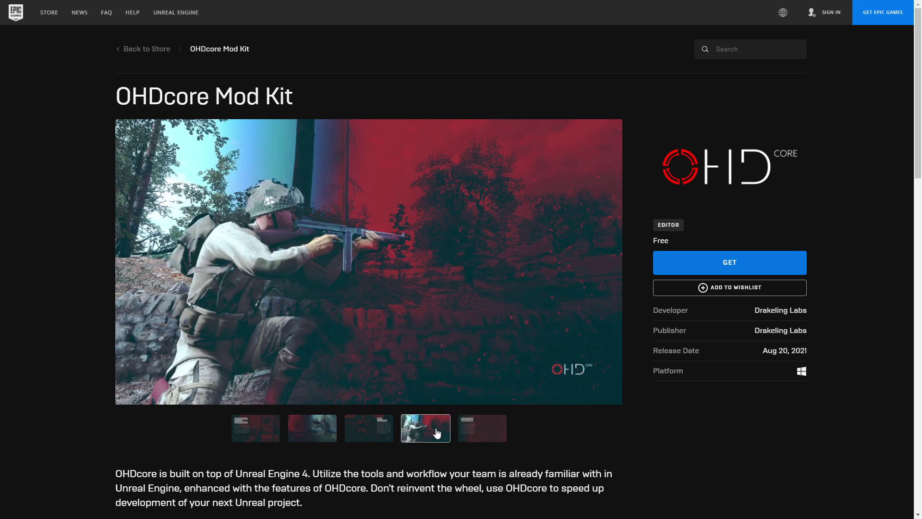
click(481, 432)
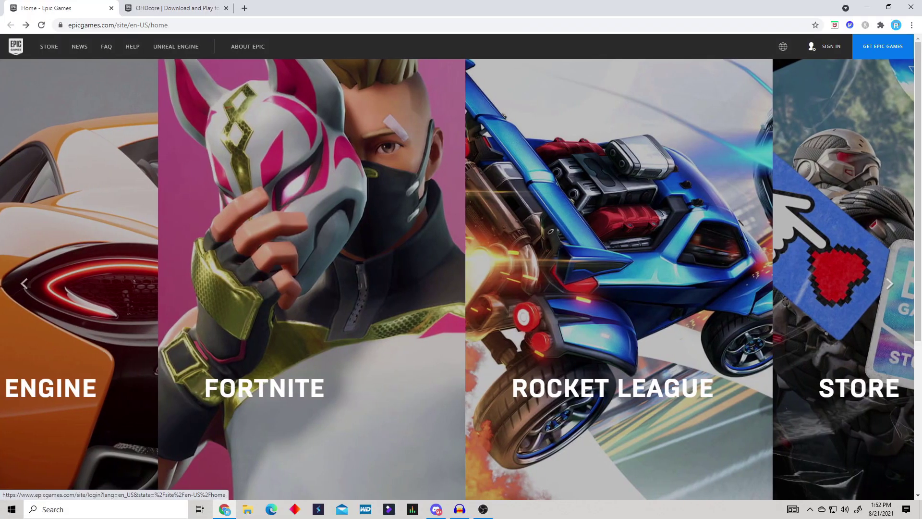
Step: Open the Epic Games account sign-up options from the sign-in page, and minimize the browser
click(719, 98)
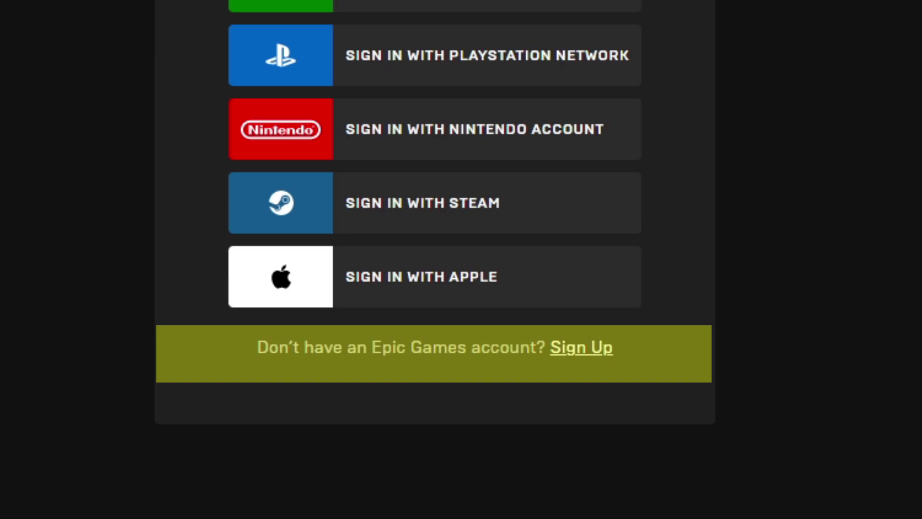
click(582, 347)
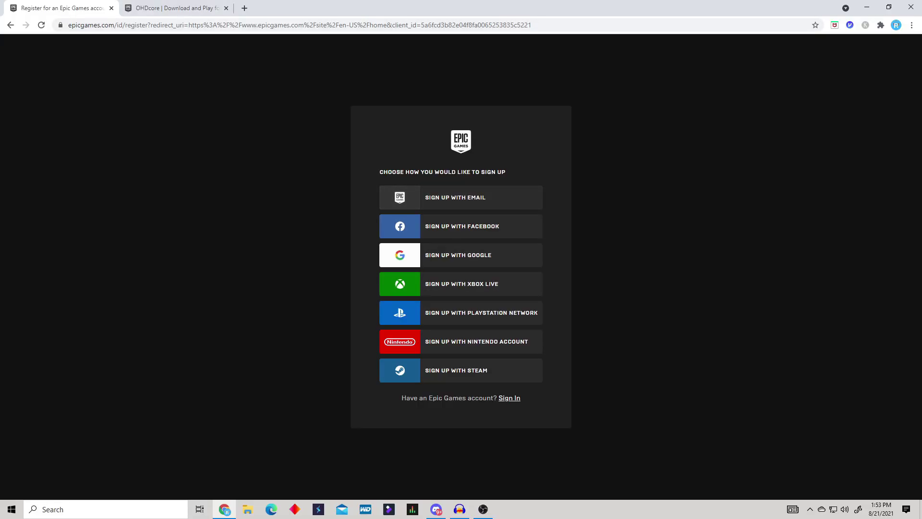
click(866, 7)
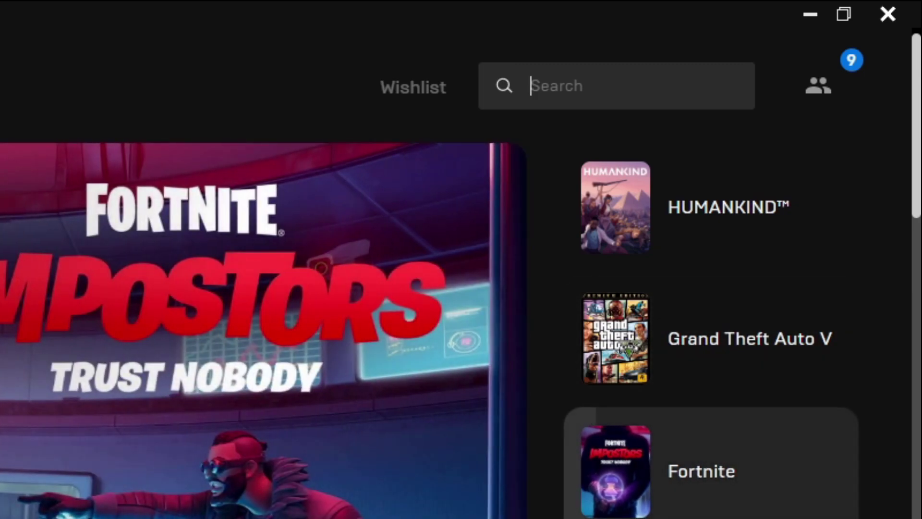
Step: Search the Epic Games Launcher store for "ohdcore" and open the OHDcore Mod Kit page
text(ohdc)
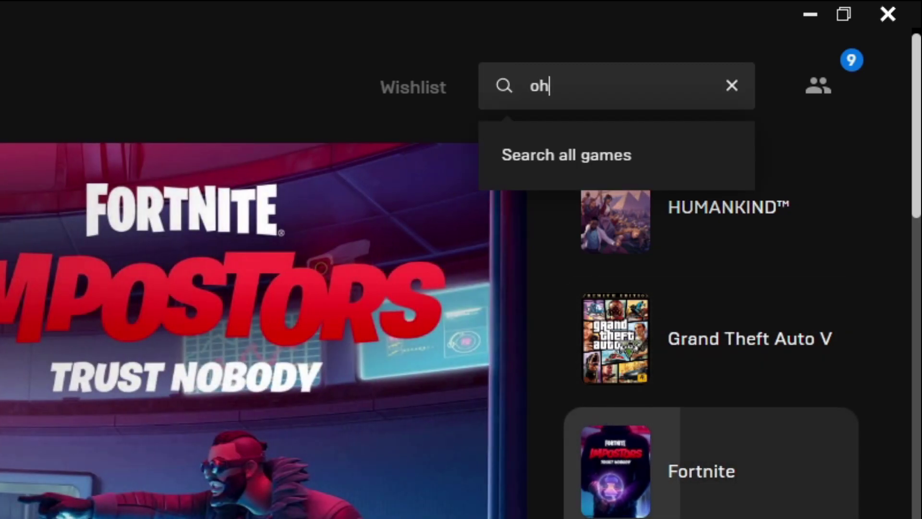
text(ore)
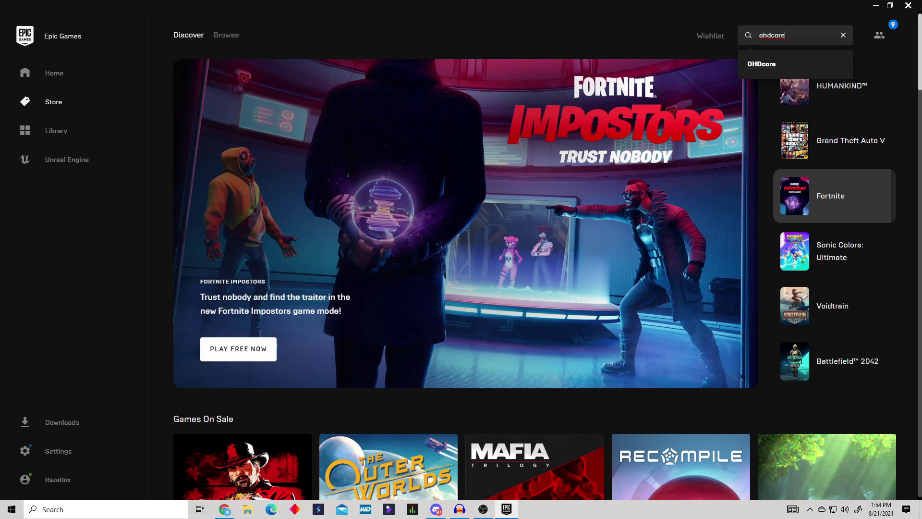
click(536, 154)
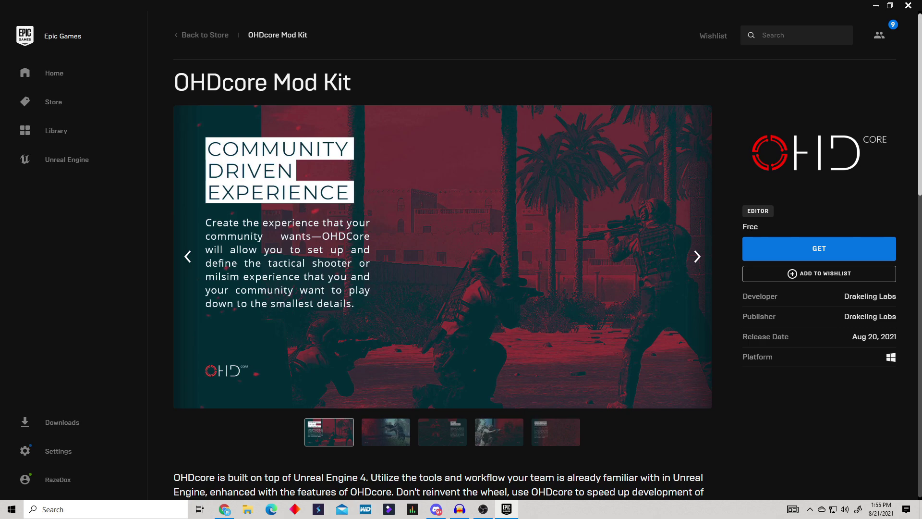
Step: Look through the preview images on the launcher's OHDcore Mod Kit page
scroll(442, 279, down, 9)
scroll(442, 279, up, 5)
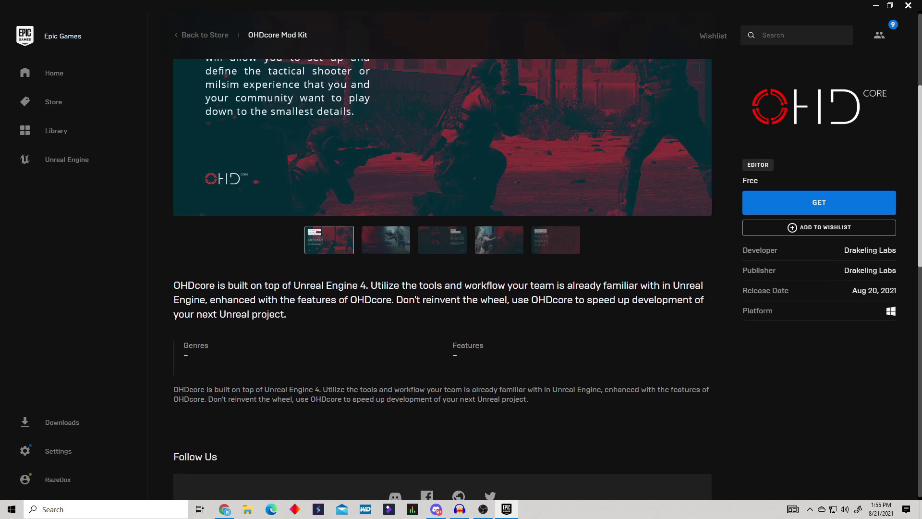
scroll(442, 279, up, 4)
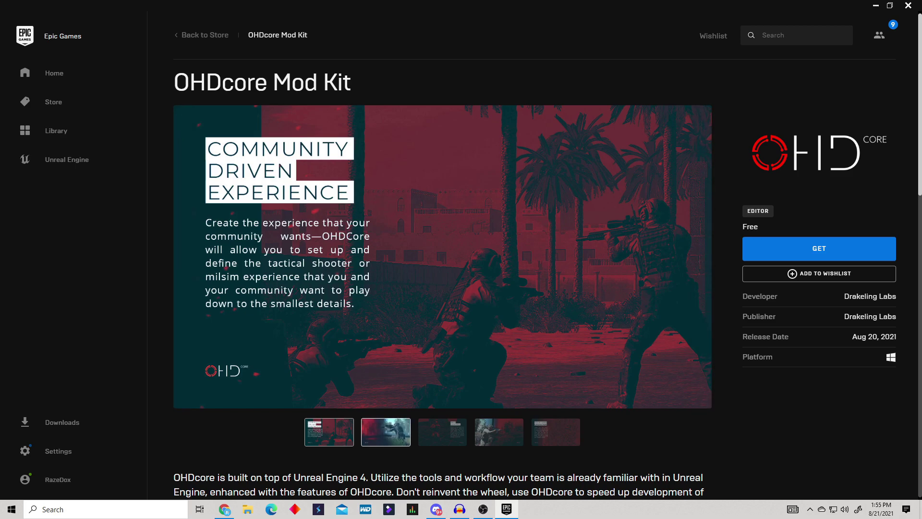
click(386, 432)
click(443, 432)
click(499, 432)
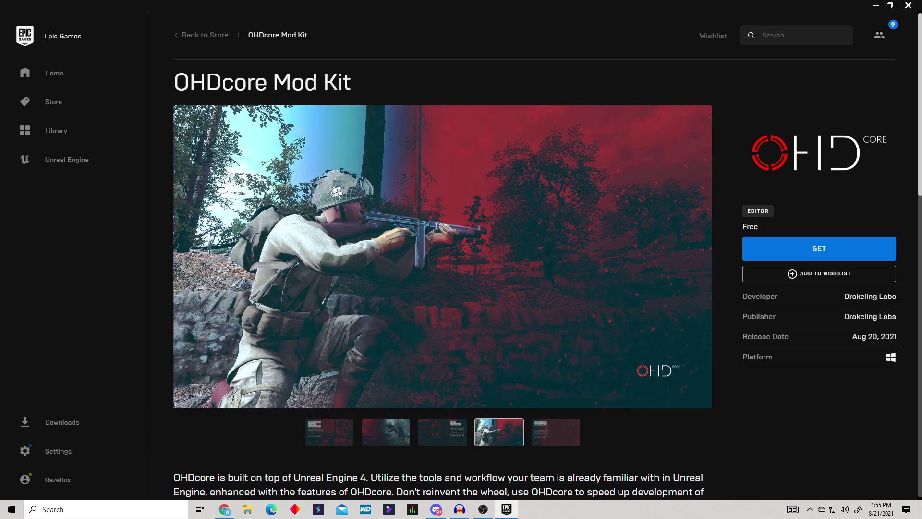
click(556, 432)
Step: Read the mod kit's description and its minimum and recommended Windows specifications
scroll(556, 432, down, 3)
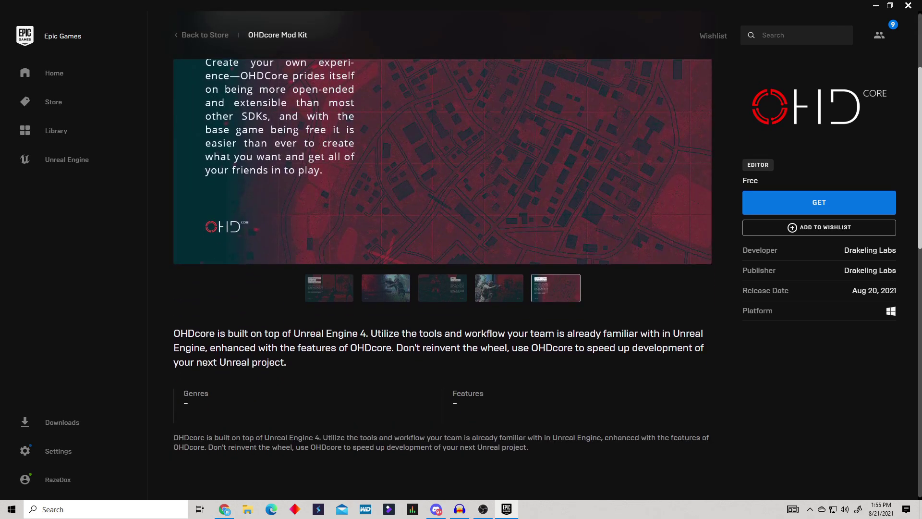
drag(174, 331, 287, 362)
scroll(286, 362, down, 12)
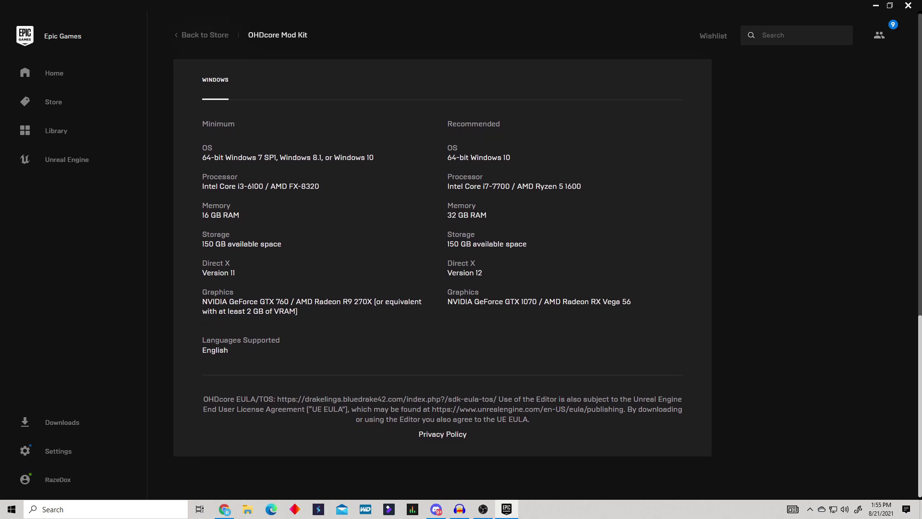
scroll(442, 278, up, 7)
scroll(442, 279, down, 4)
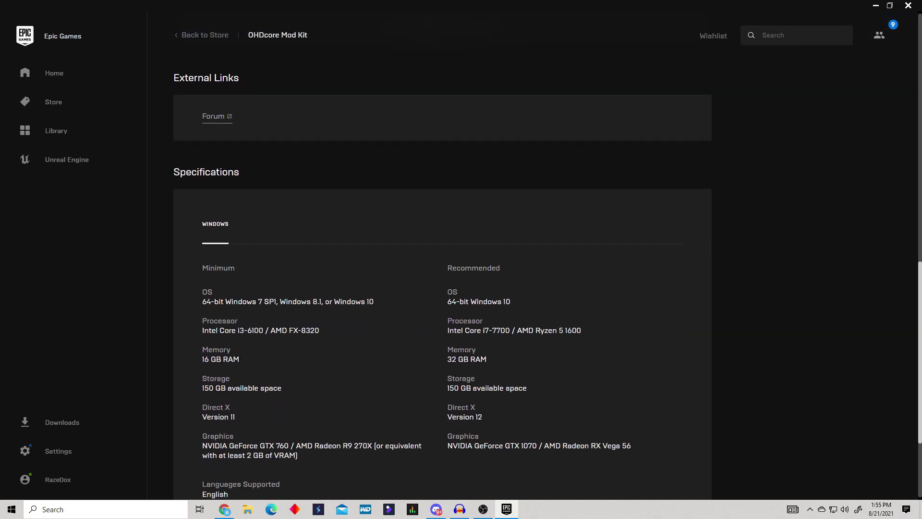
scroll(441, 279, up, 6)
scroll(442, 278, down, 7)
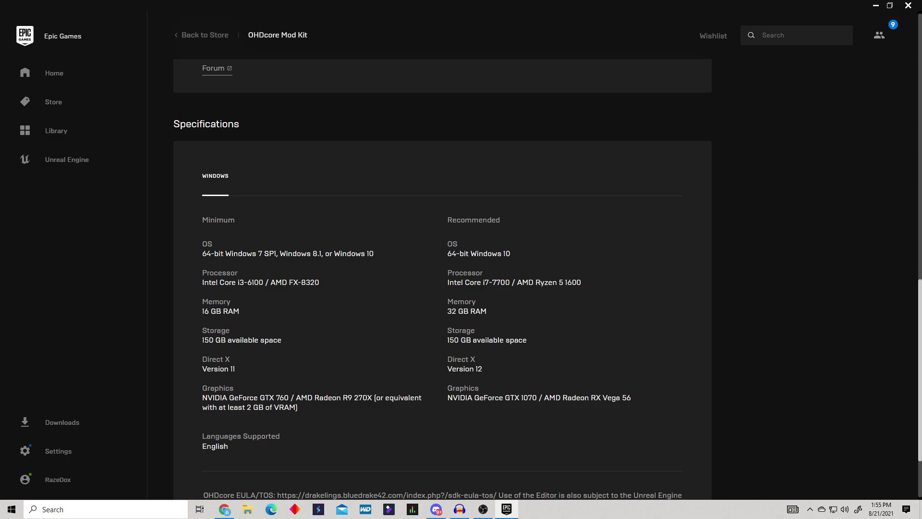
scroll(442, 278, down, 2)
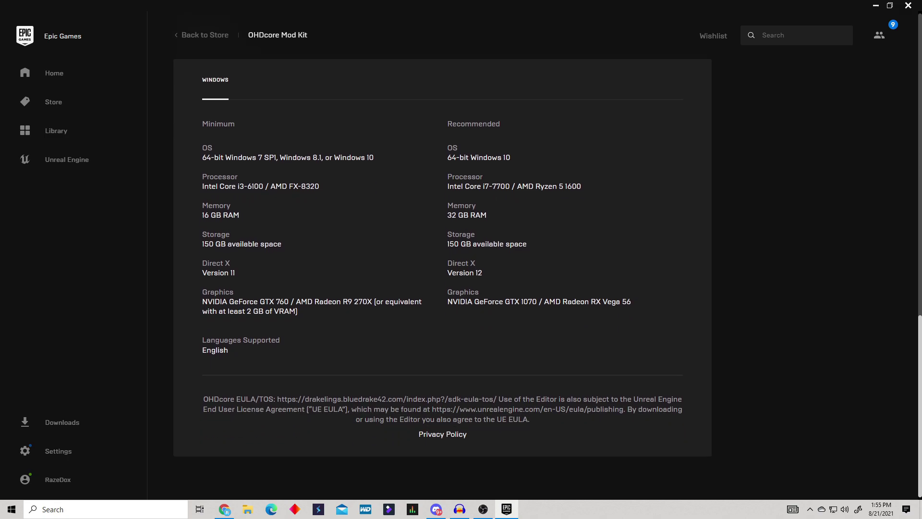
Step: Add the free OHDcore Mod Kit to the library
scroll(443, 279, up, 15)
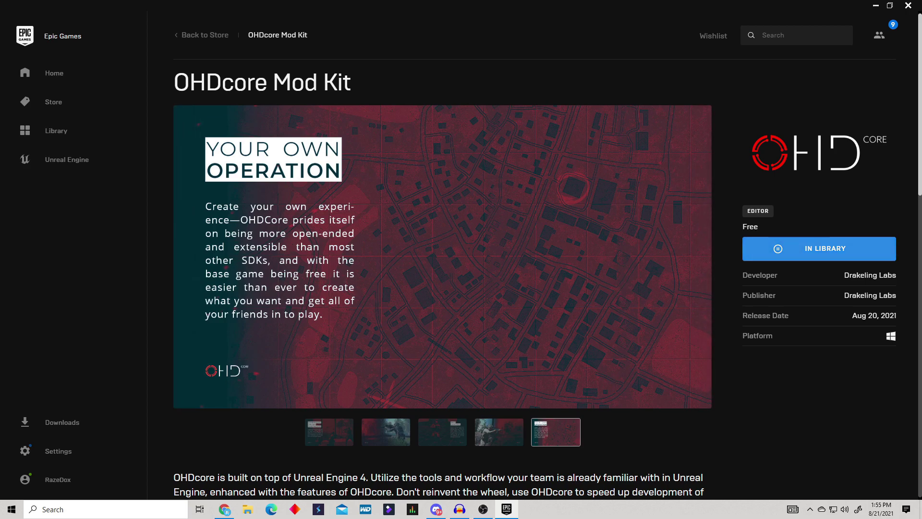
click(819, 248)
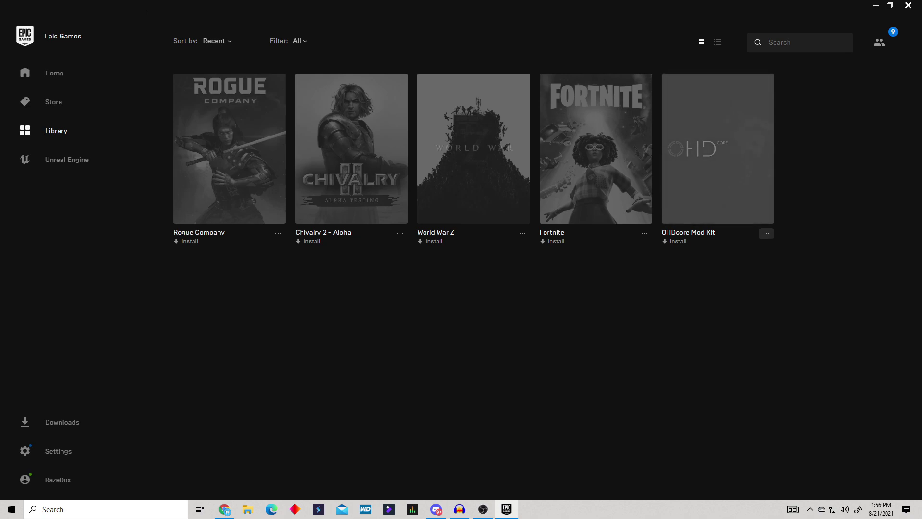
Step: Install the OHDcore Mod Kit from the library to the My Passport (F:) drive, with Create Shortcut enabled
click(767, 233)
click(706, 256)
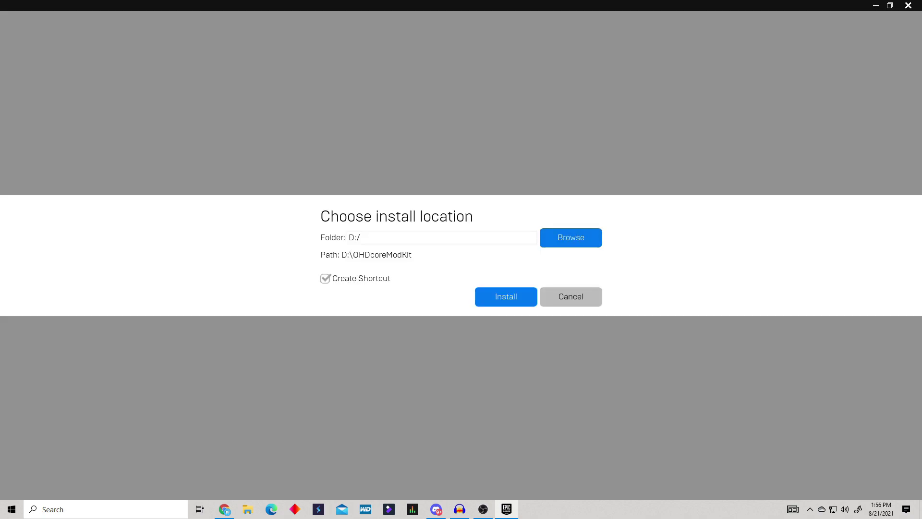
click(571, 237)
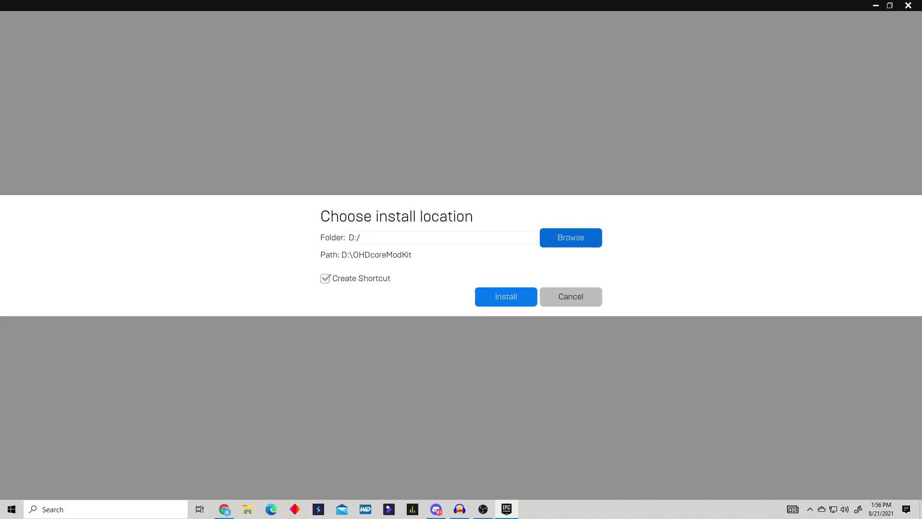
scroll(37, 151, down, 1)
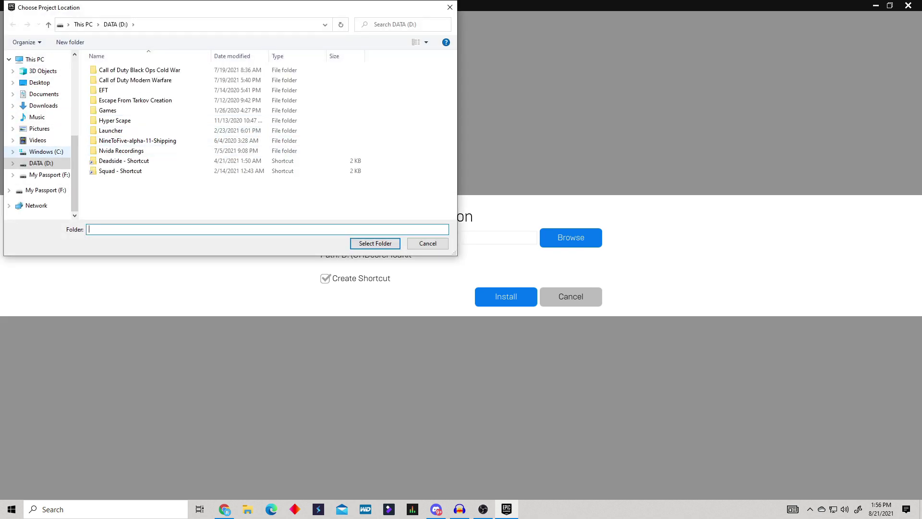
click(46, 175)
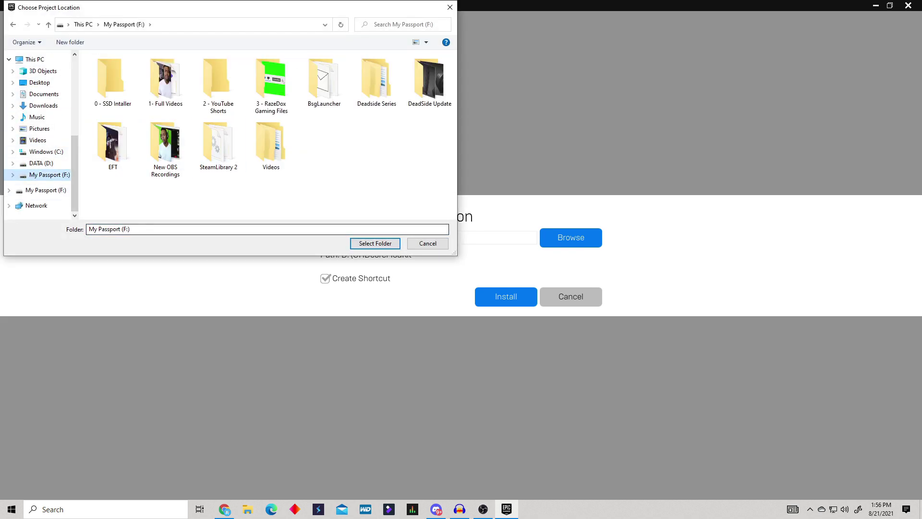
click(375, 244)
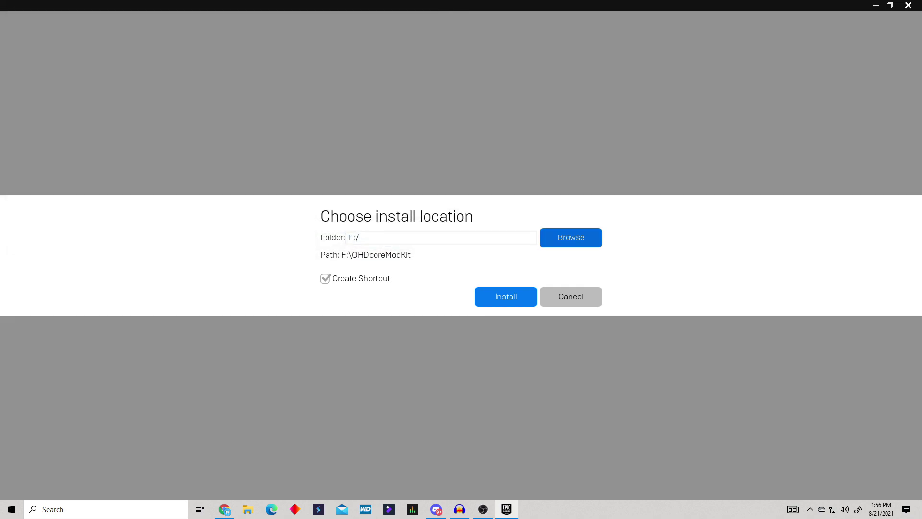
click(506, 297)
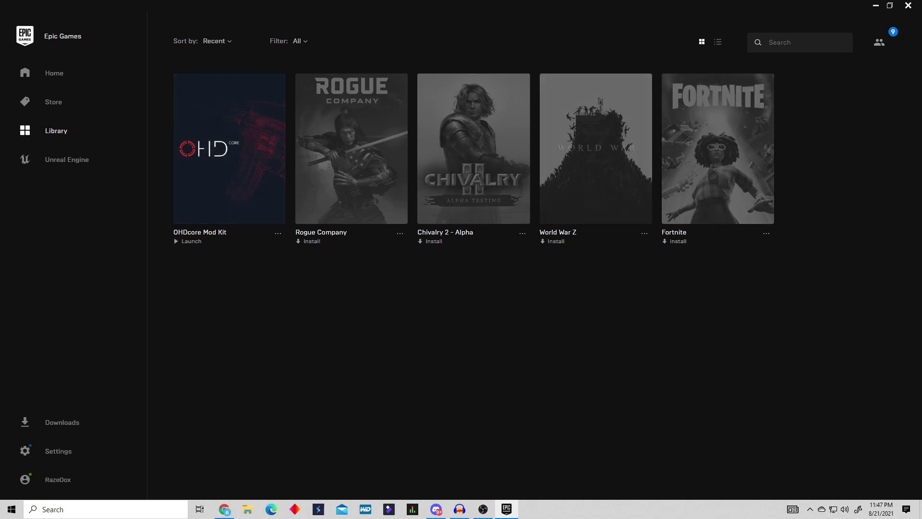
Step: Close the Epic Games Launcher and open the OHDcore Mod Kit editor from its desktop shortcut
click(907, 5)
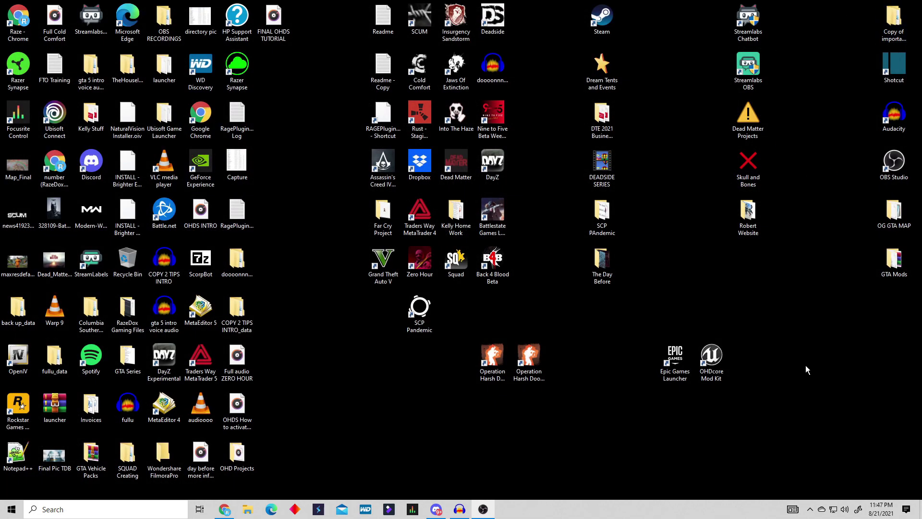
double_click(709, 355)
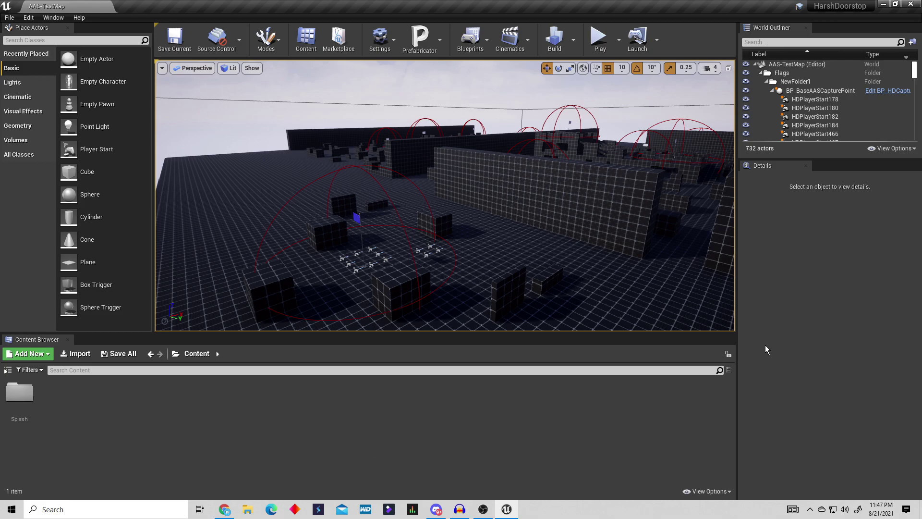
mouse_move(431, 236)
mouse_down()
mouse_move(517, 257)
mouse_move(500, 245)
mouse_move(433, 236)
mouse_up()
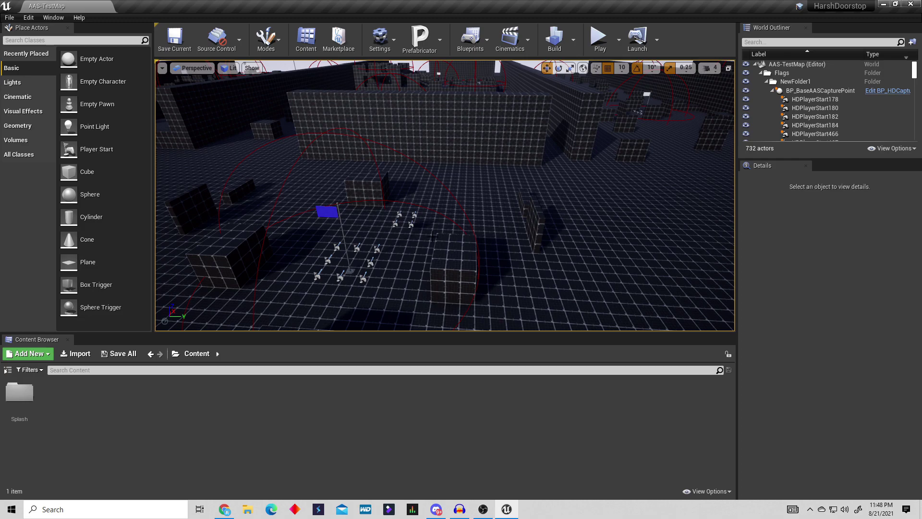
drag(529, 151, 559, 104)
drag(430, 198, 433, 195)
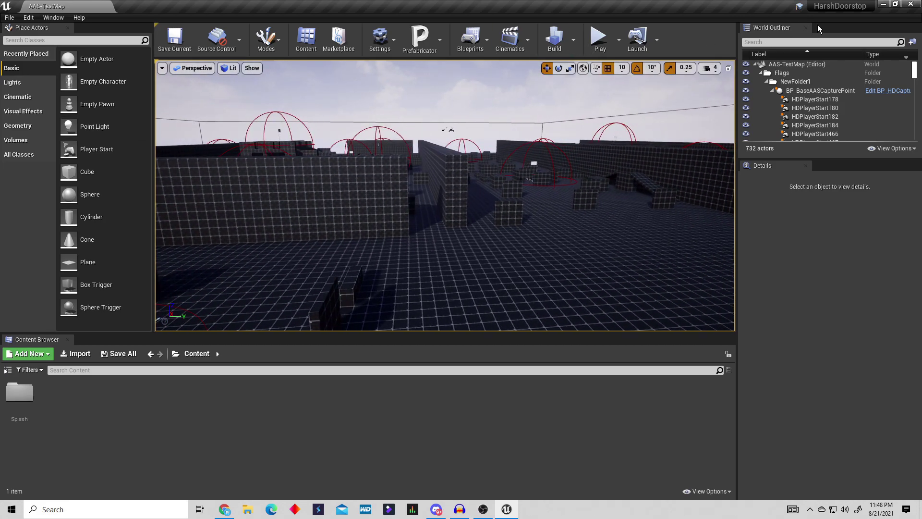
Step: Look through the list of available Unreal Editor tutorials and close it
click(799, 7)
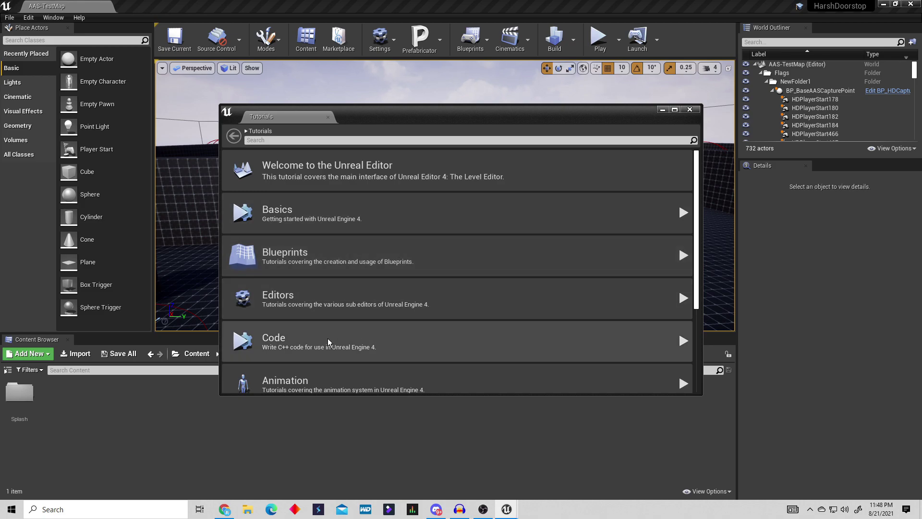
scroll(443, 282, down, 3)
scroll(365, 216, up, 3)
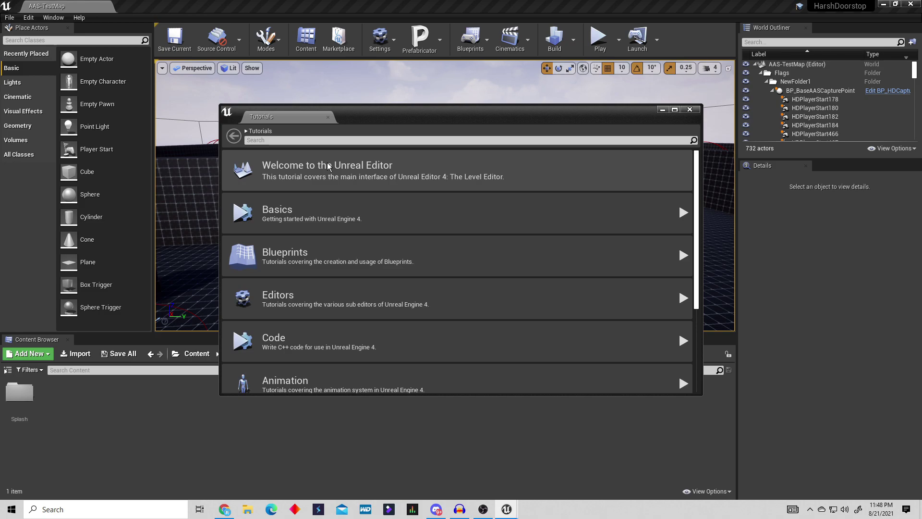
scroll(415, 289, down, 4)
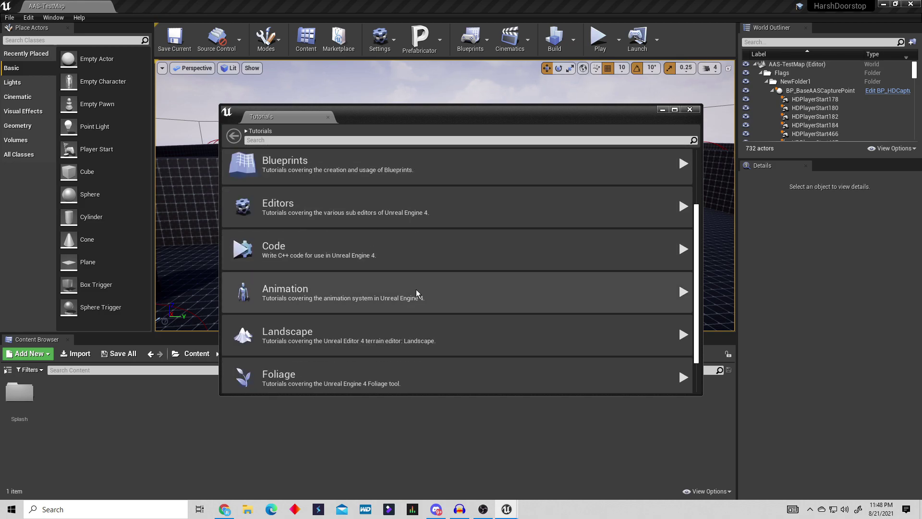
scroll(459, 258, up, 2)
scroll(457, 235, up, 3)
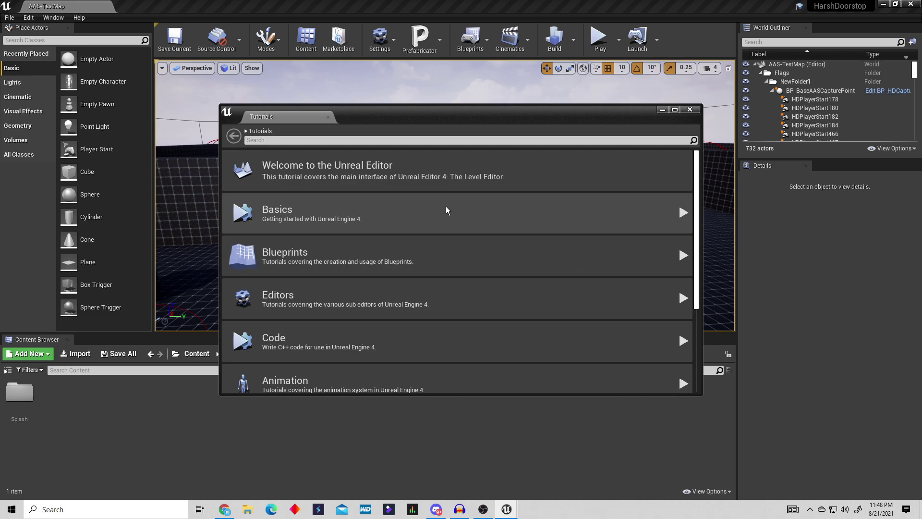
click(689, 110)
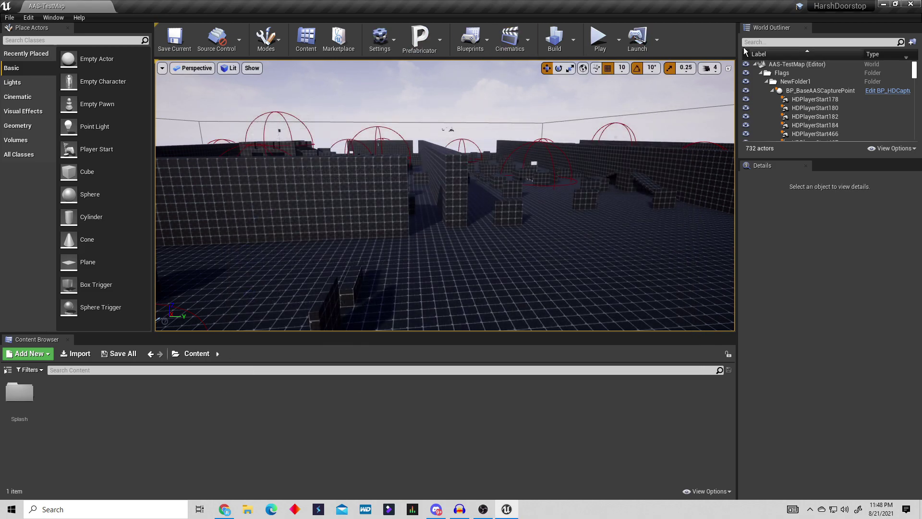
click(9, 18)
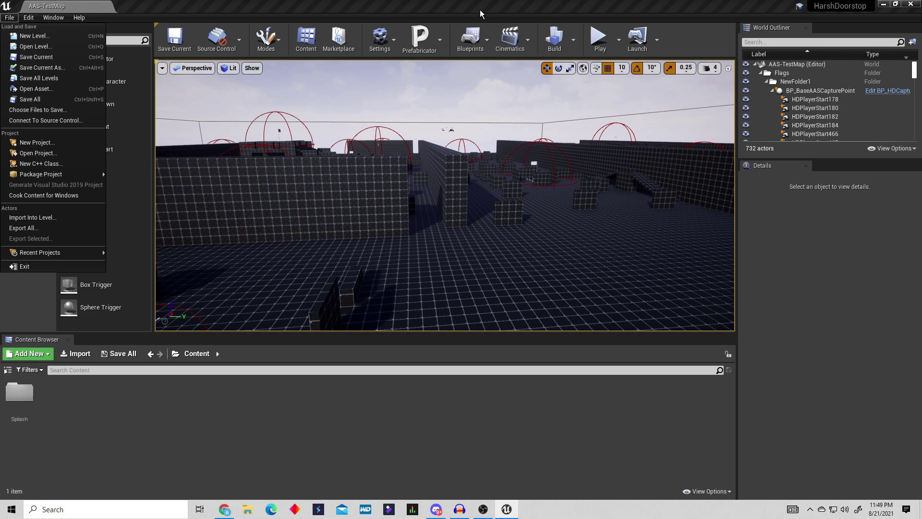
click(224, 11)
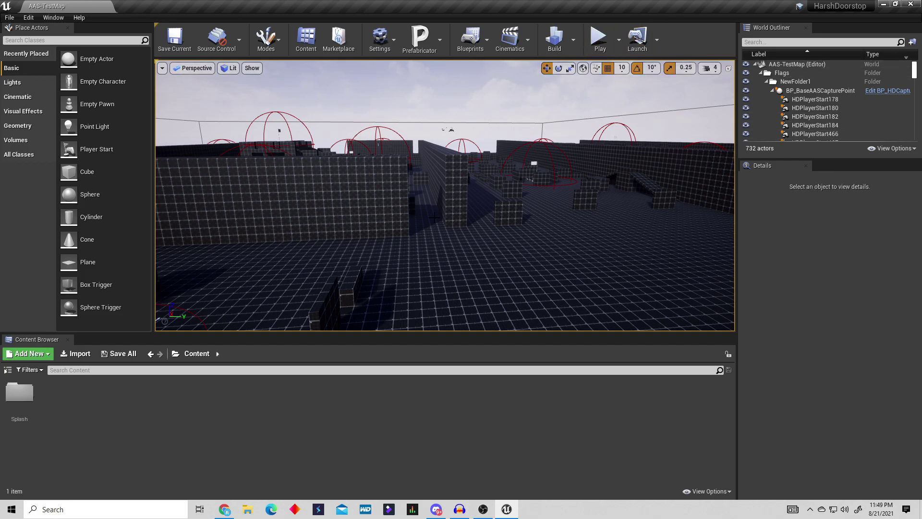
drag(445, 196, 432, 240)
drag(448, 130, 404, 130)
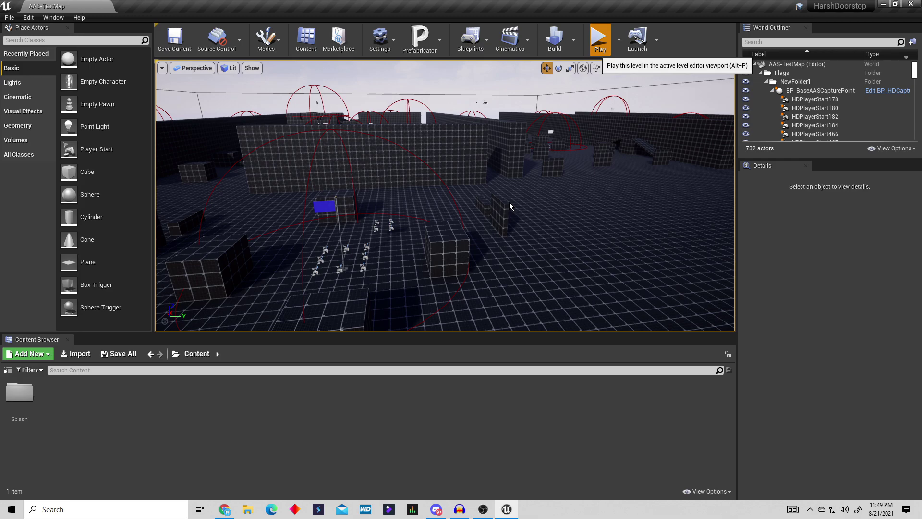
Step: Play the AAS-TestMap level in the viewport and deploy at the US spawn point on the map
key(alt+p)
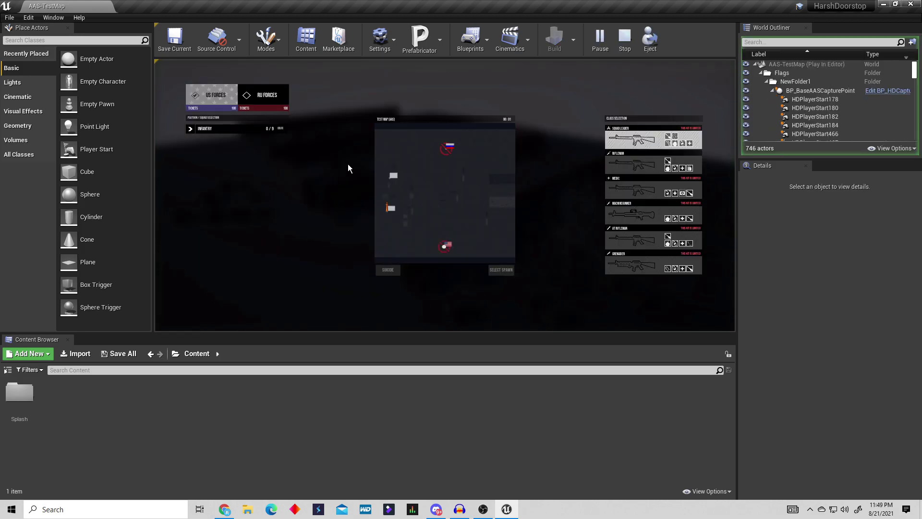
click(445, 249)
click(502, 270)
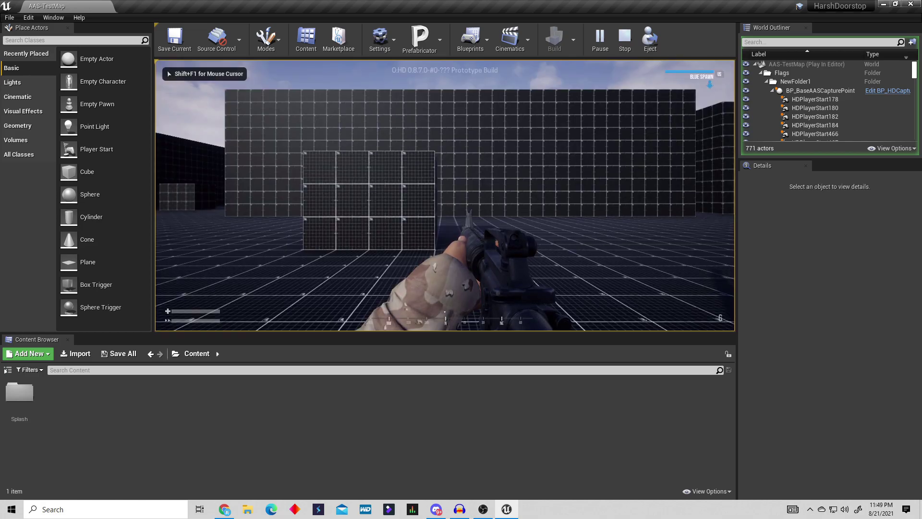
Step: Test the level by running from the spawn past the walls and blocks and up the ramp beside the tall wall
key(d)
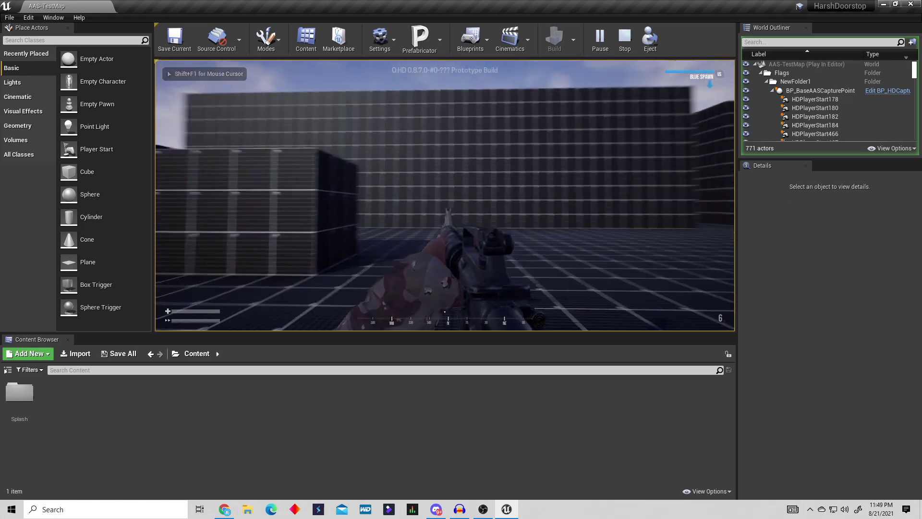
key(w)
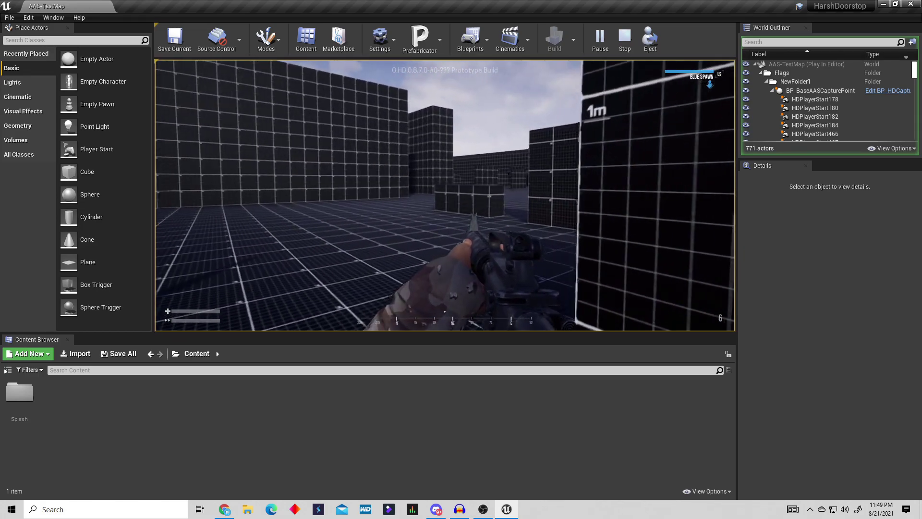
key(shift+w)
key(w)
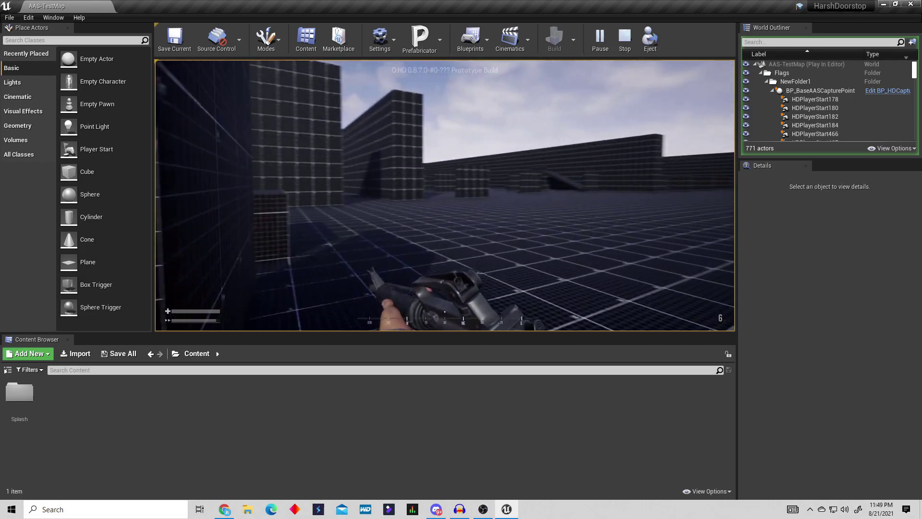
key(shift+w)
key(shift+w)
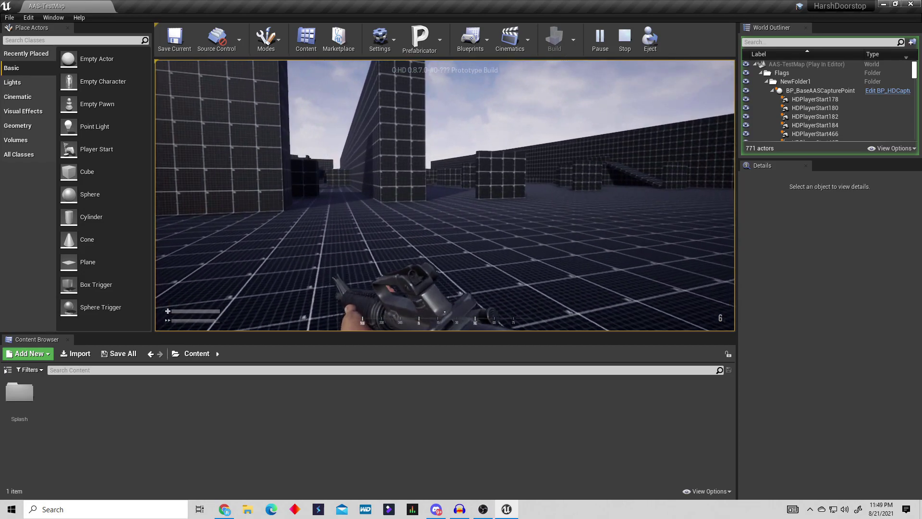
key(w)
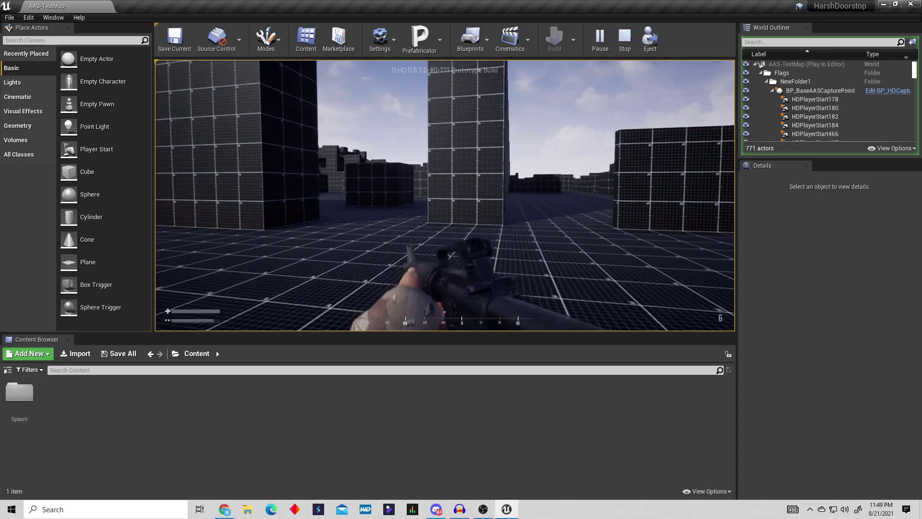
key(shift+w)
key(w)
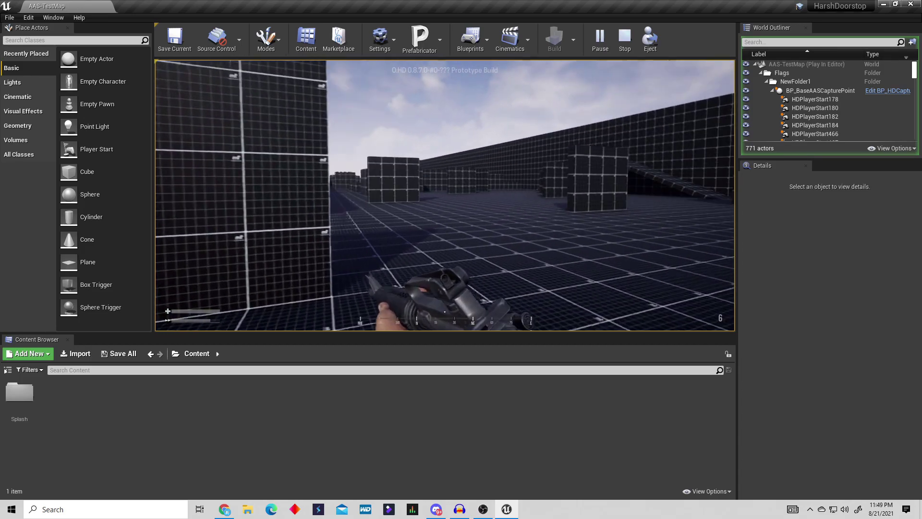
key(shift+w)
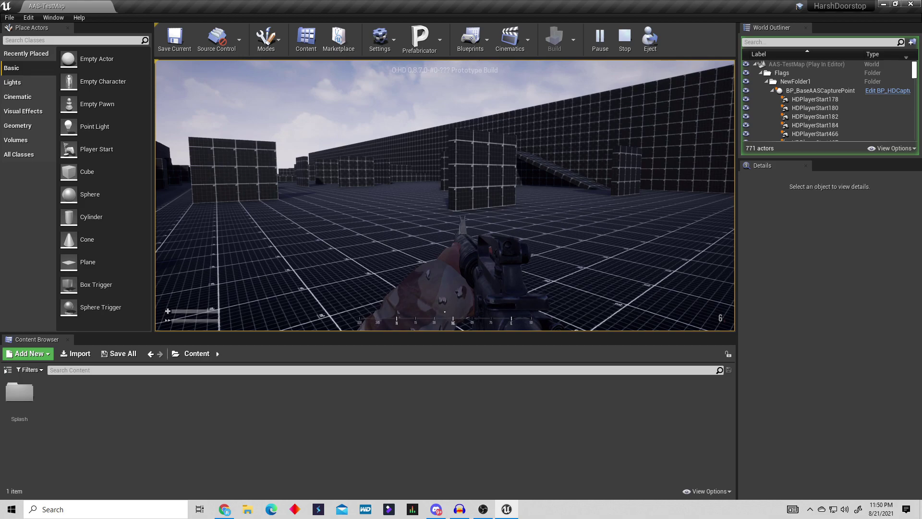
key(shift+w)
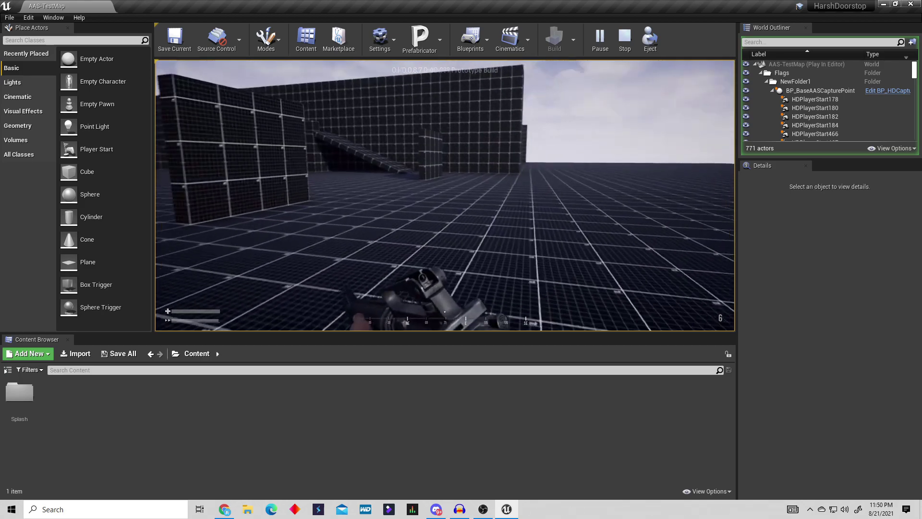
key(w)
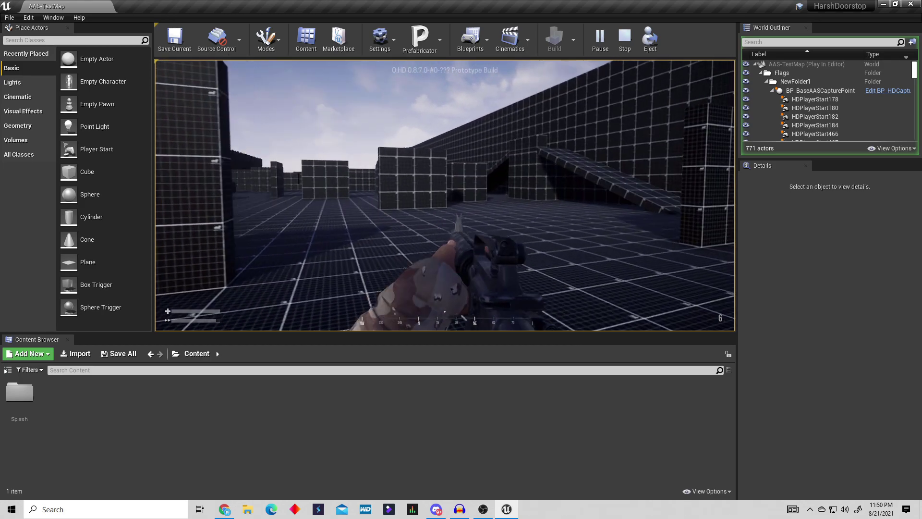
key(shift+w)
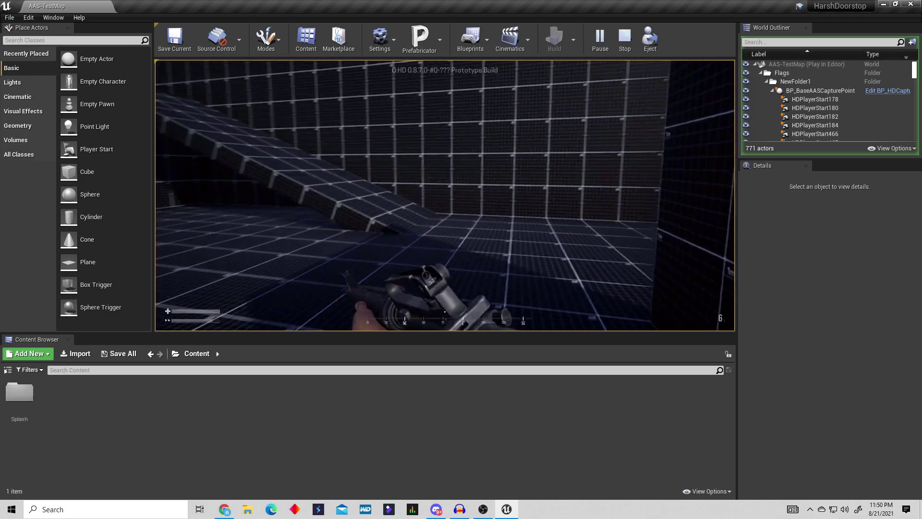
key(shift+w)
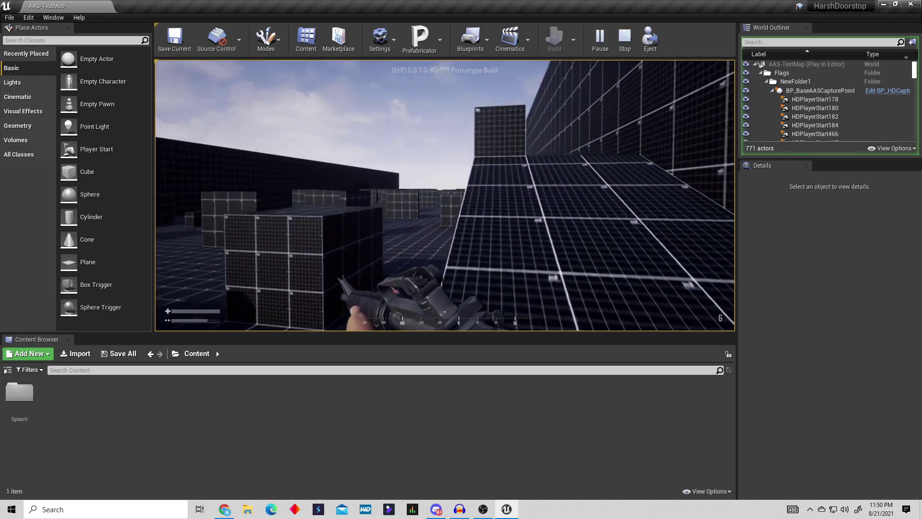
key(shift+w)
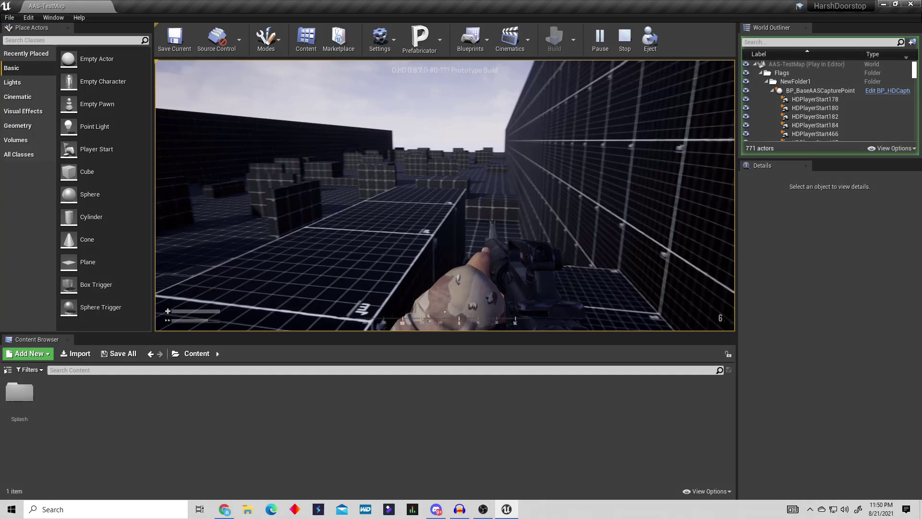